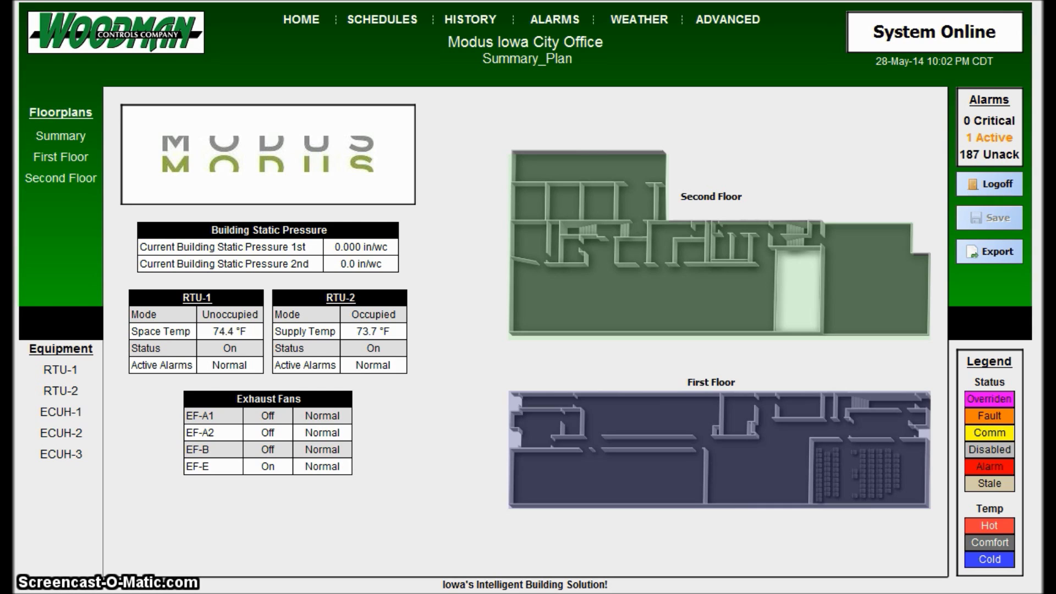
# - Open the First Floor plan from the Summary page to see the zone temperatures
pyautogui.click(582, 455)
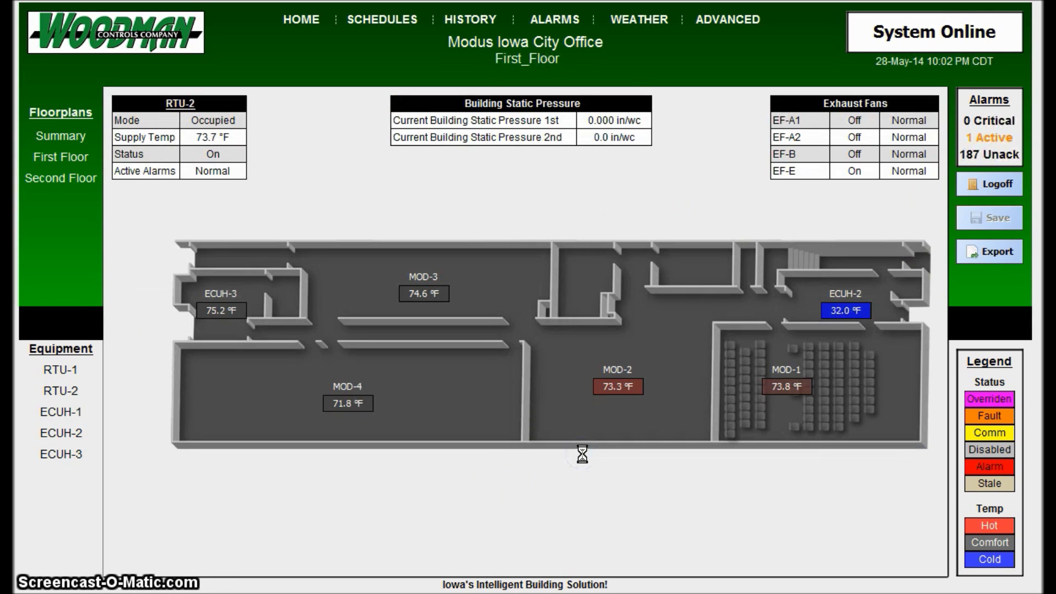
# - Open MOD-1's zone page and bring up Override/Auto options for its 73.0 °F cooling setpoint
pyautogui.click(793, 387)
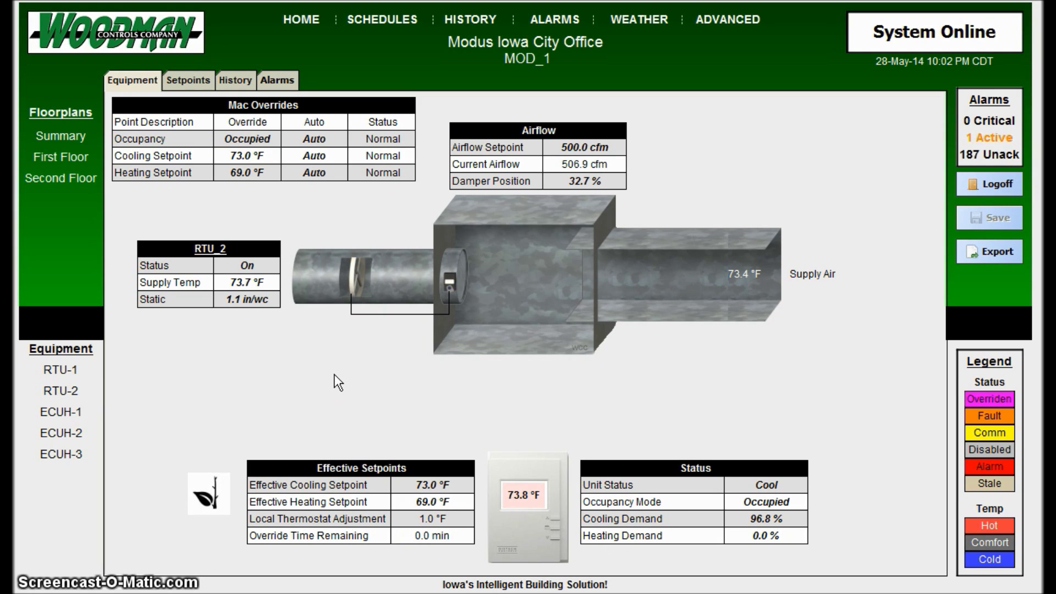
pyautogui.click(120, 87)
pyautogui.click(350, 285)
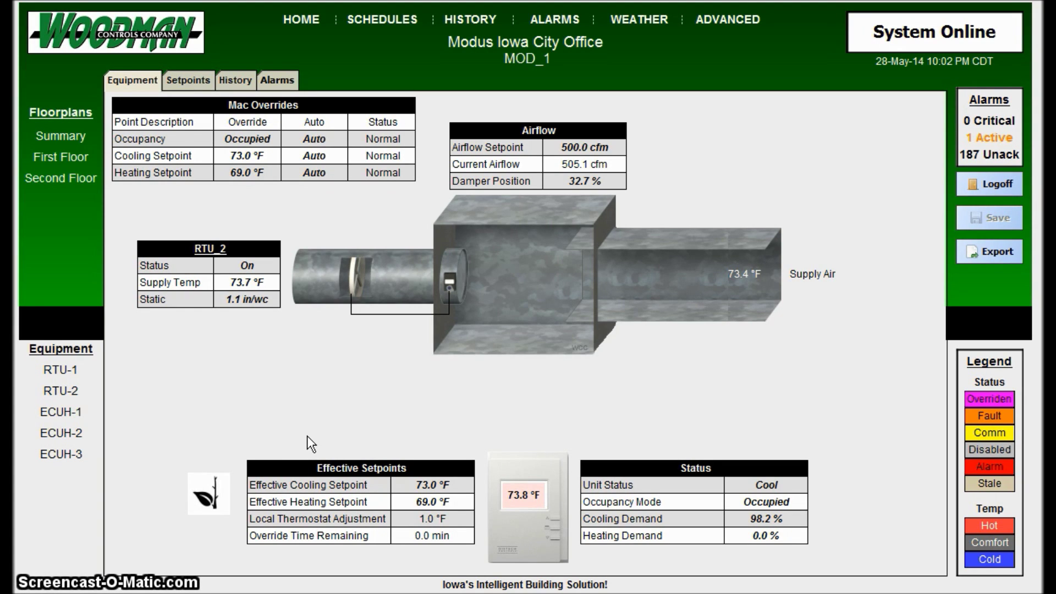
pyautogui.click(440, 480)
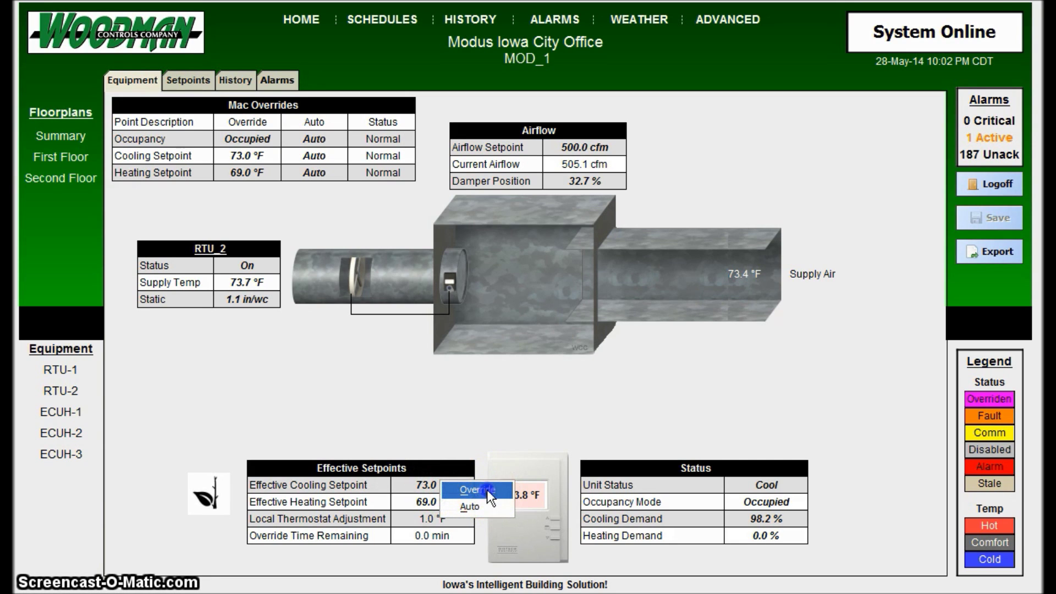
# - Override MOD_1's effective cooling setpoint at 73.0 °F with a 1 Minute duration
pyautogui.click(487, 489)
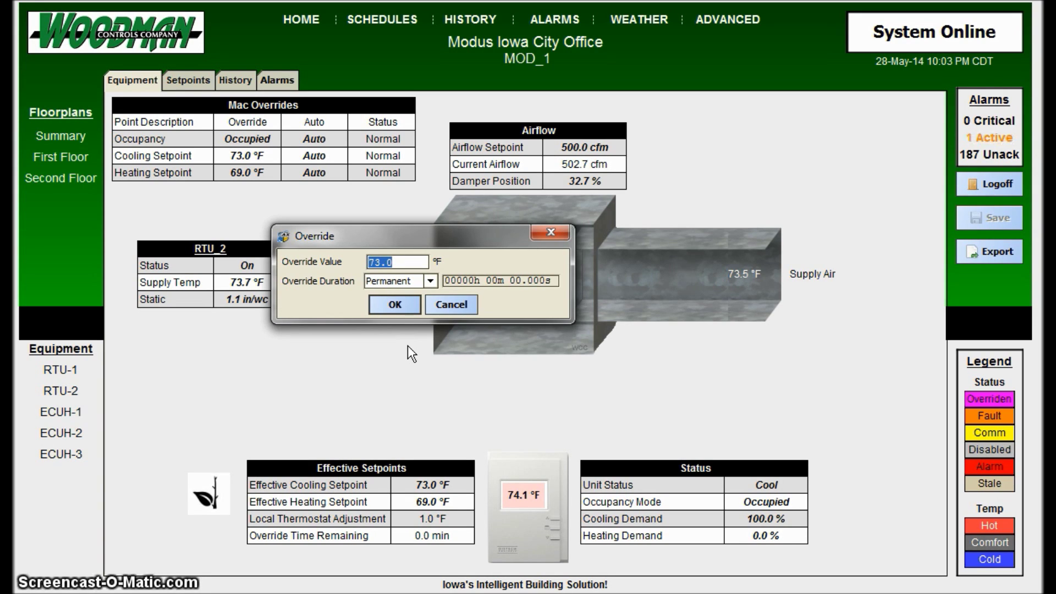
pyautogui.click(430, 281)
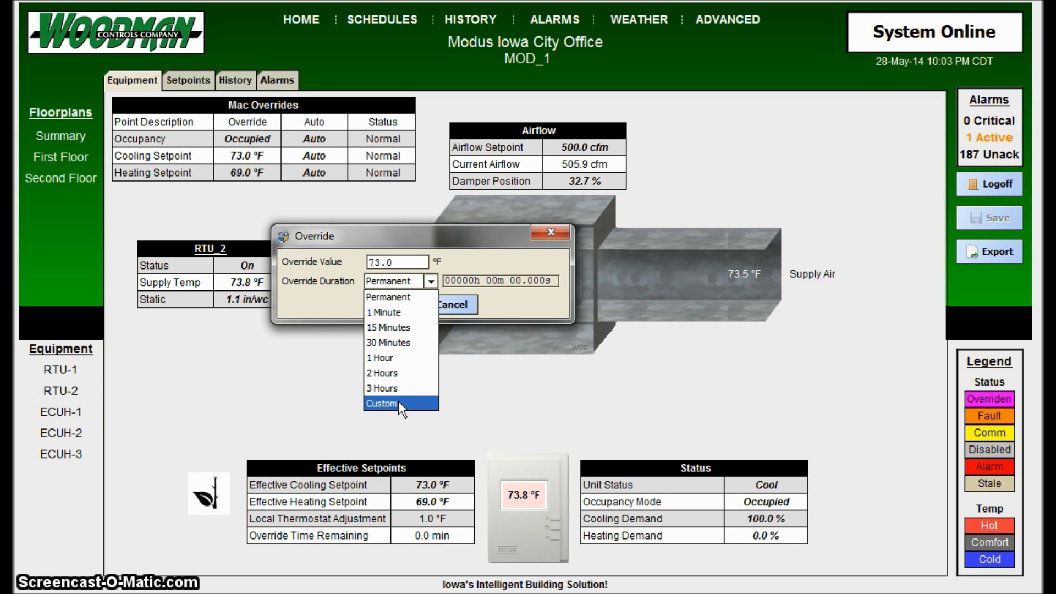
pyautogui.click(397, 319)
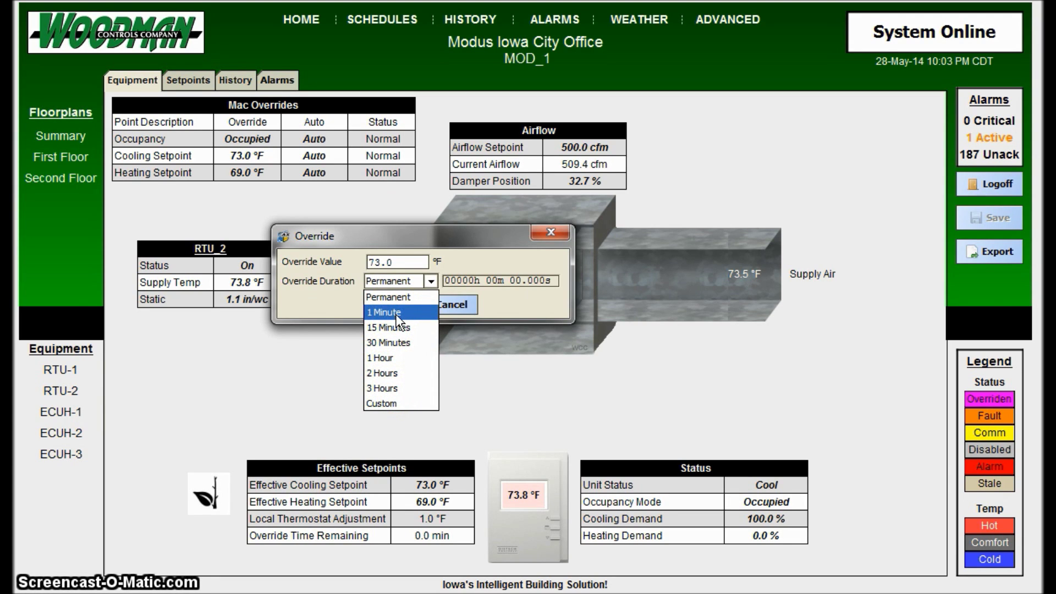
pyautogui.click(396, 315)
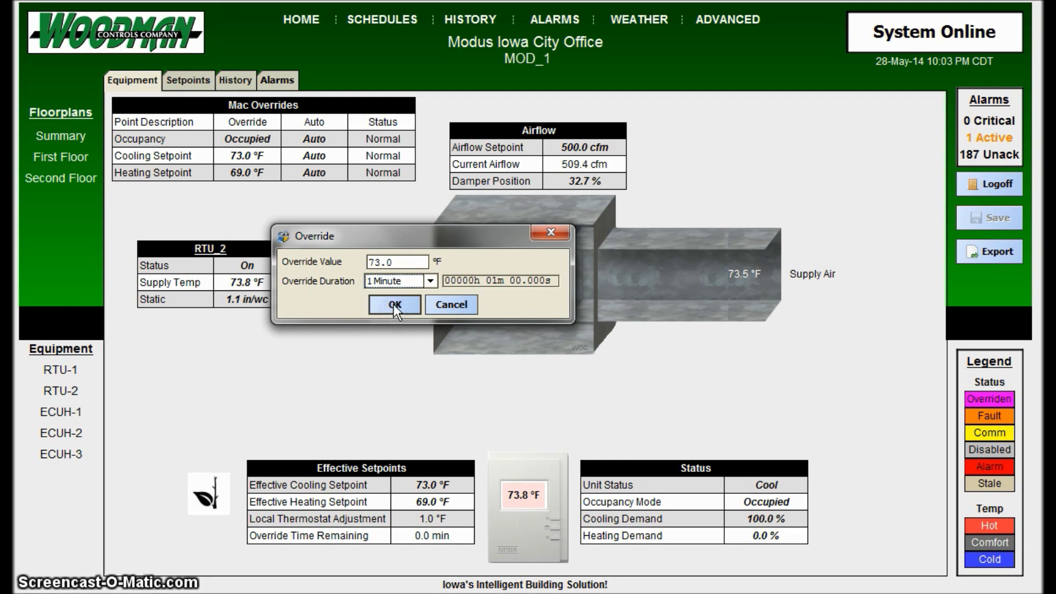
pyautogui.click(394, 304)
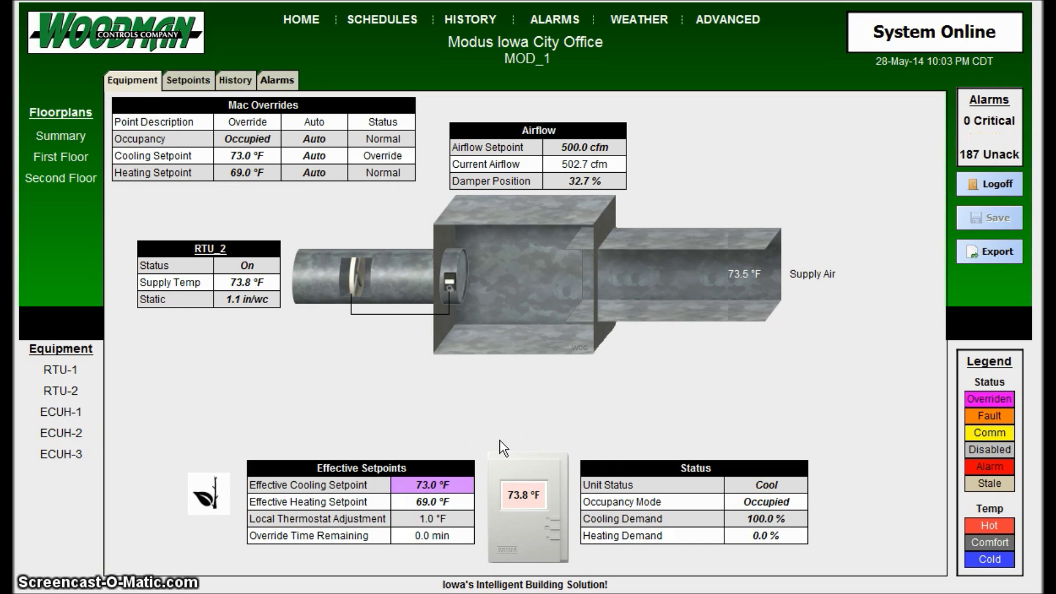
# - Hold MOD_1's occupancy mode at Occupied for 1 Minute, then view its Setpoints page
pyautogui.click(760, 504)
pyautogui.click(792, 514)
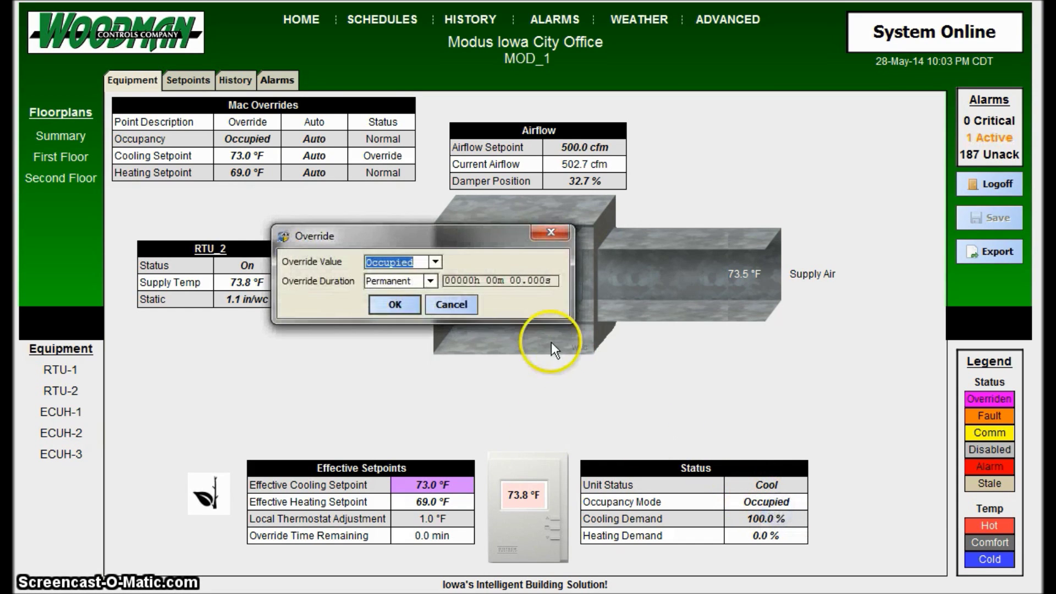
pyautogui.click(435, 262)
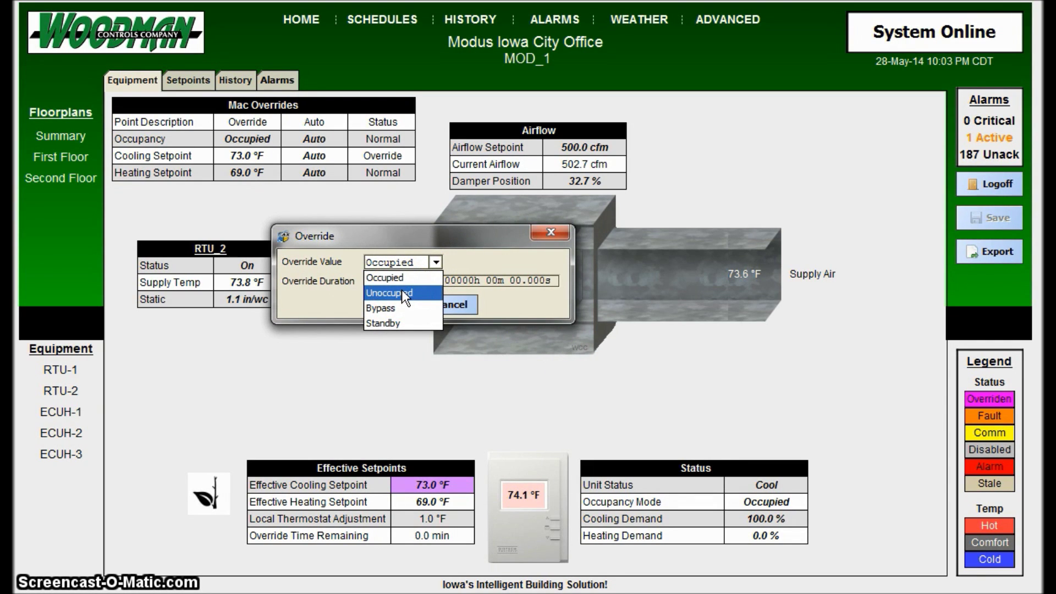
pyautogui.click(416, 278)
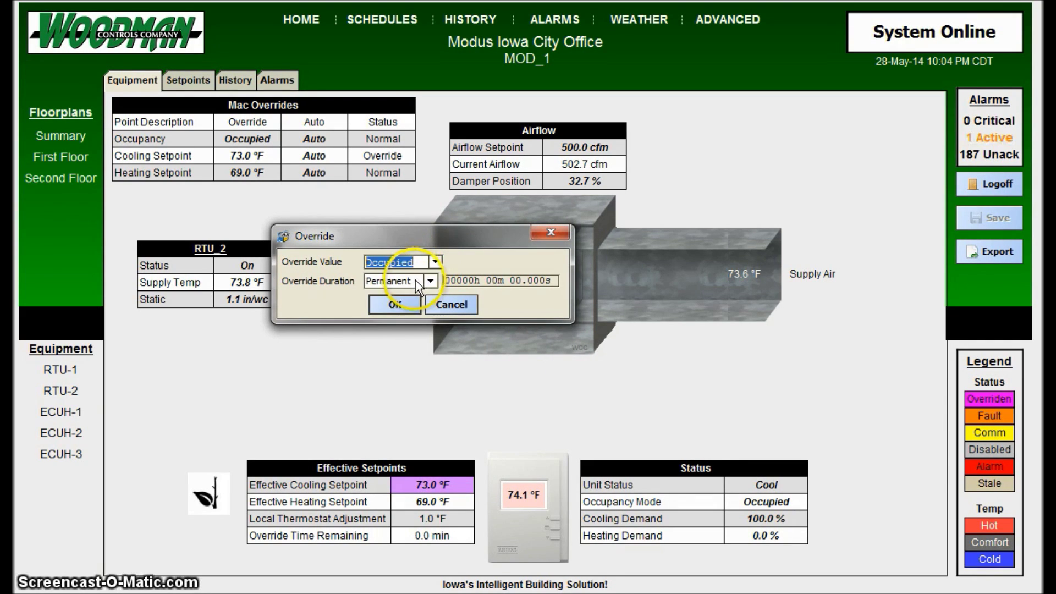
pyautogui.click(430, 280)
pyautogui.click(408, 309)
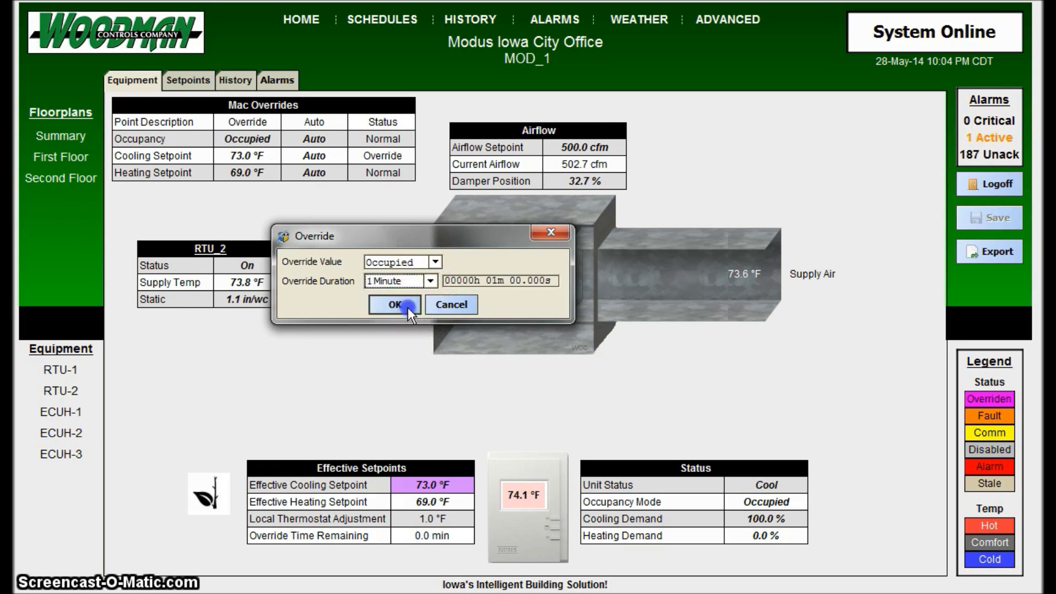
pyautogui.click(401, 308)
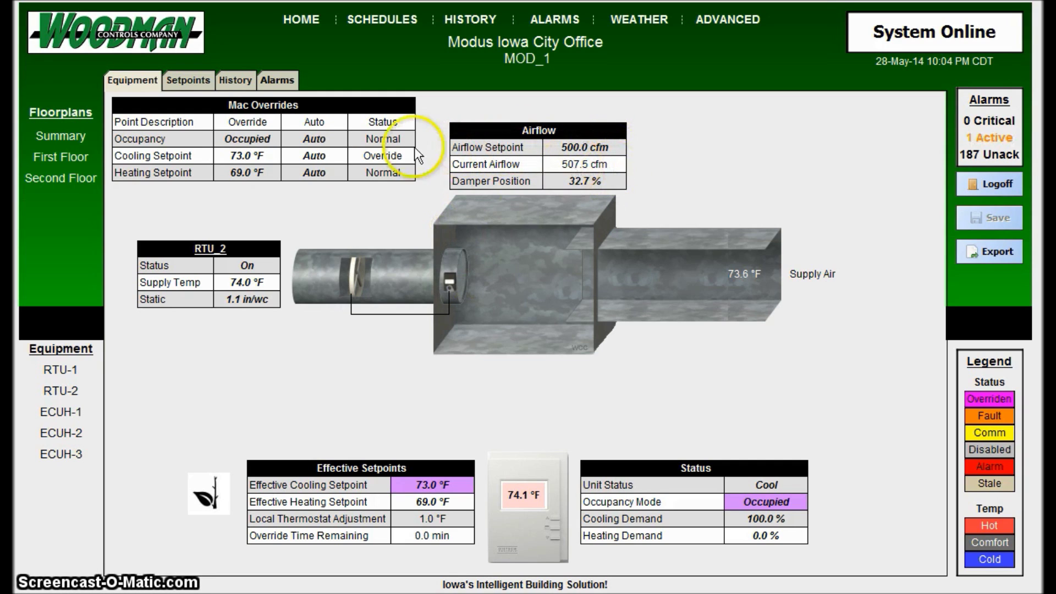
pyautogui.click(188, 80)
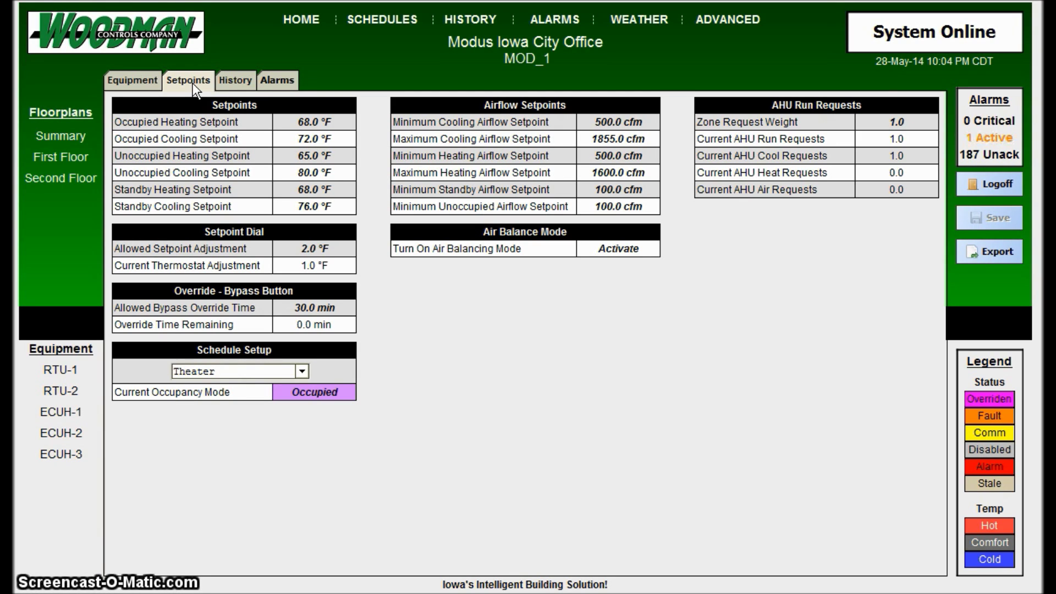
# - Start editing the Occupied Heating Setpoint value, then cancel without changing it
pyautogui.click(322, 117)
pyautogui.doubleClick(428, 272)
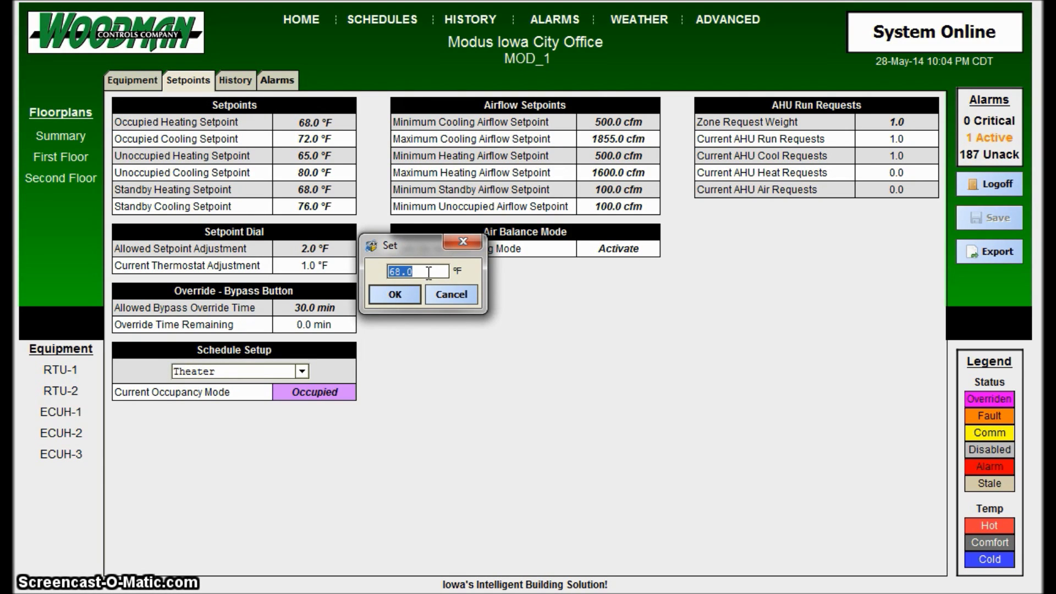
pyautogui.click(447, 299)
# - Release MOD_1's Current Occupancy Mode override back to Auto
pyautogui.click(184, 81)
pyautogui.click(304, 369)
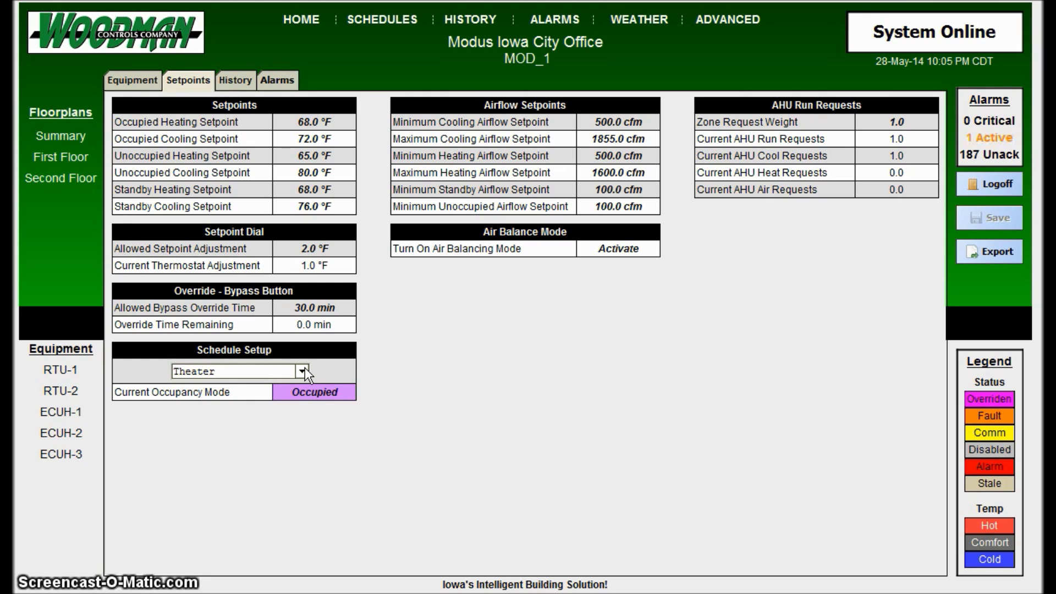
pyautogui.rightClick(312, 394)
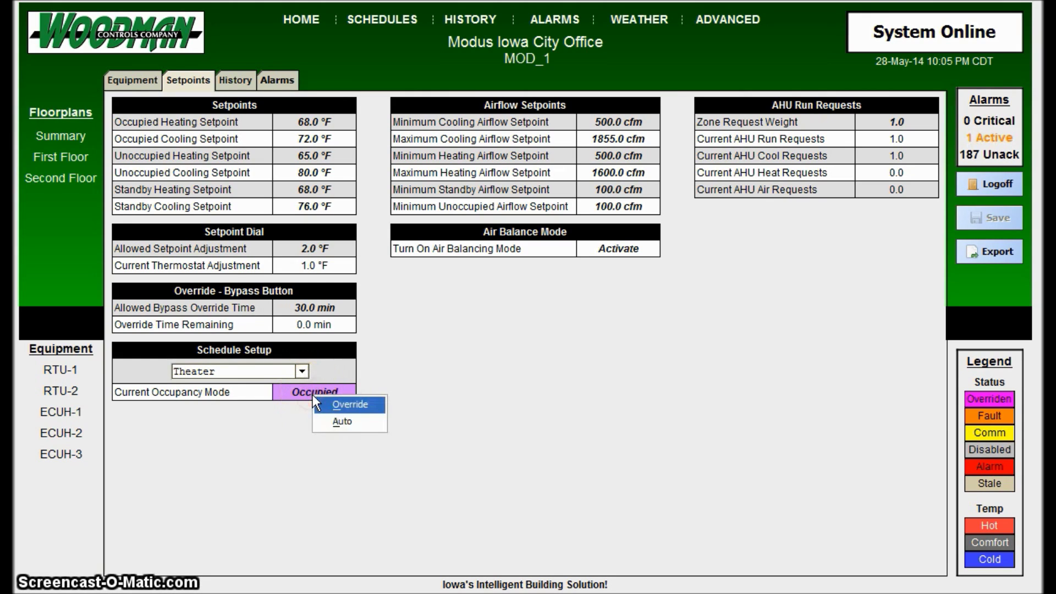
pyautogui.click(341, 421)
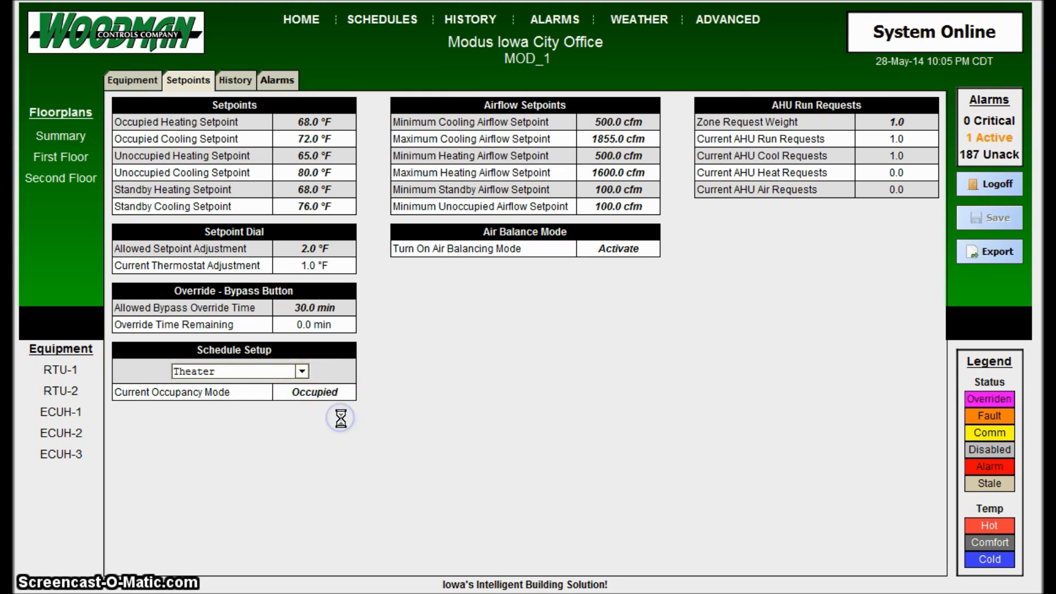
# - Enter 2 as the thermostat adjustment, then view MOD_1's Equipment overview
pyautogui.click(302, 252)
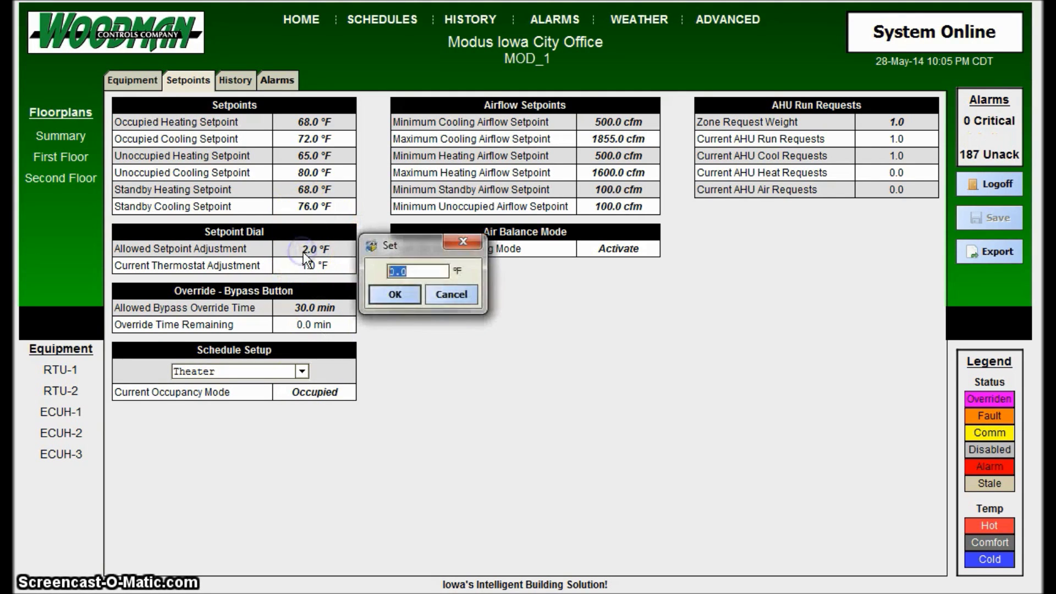
pyautogui.click(349, 259)
pyautogui.write('2')
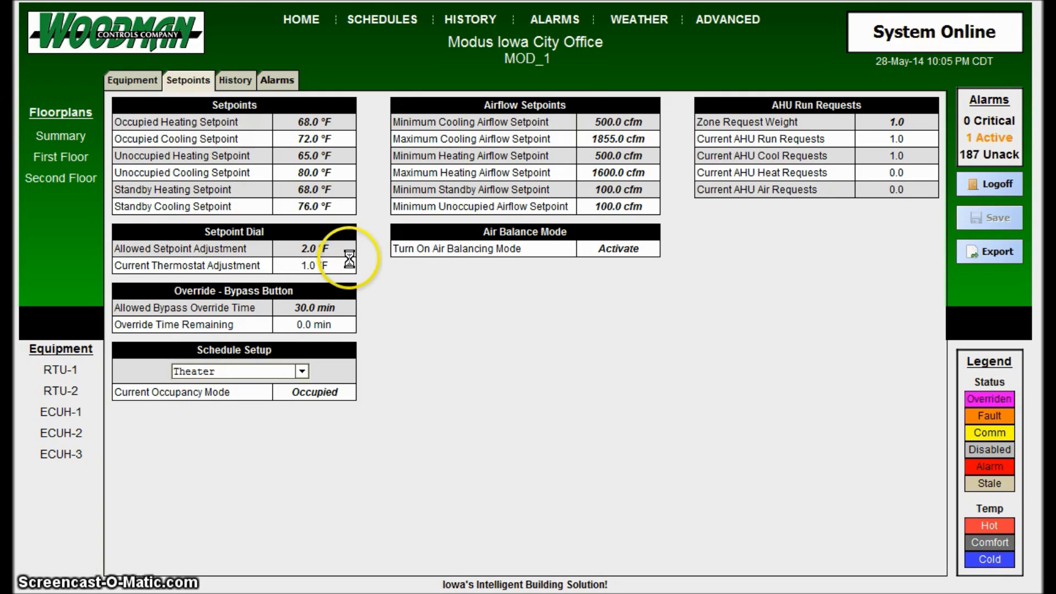
pyautogui.click(128, 84)
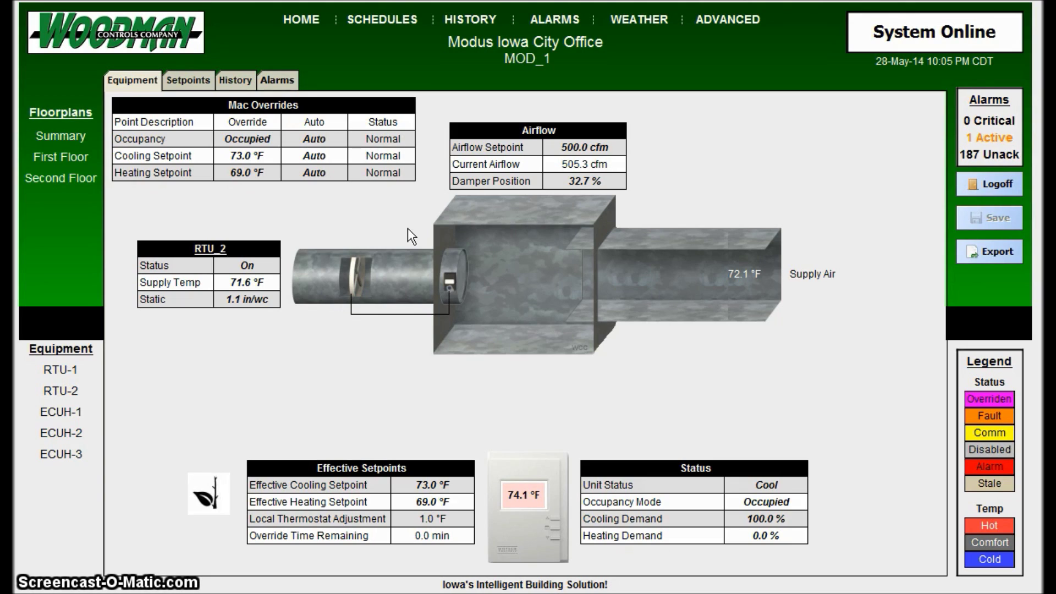
pyautogui.click(466, 384)
pyautogui.rightClick(447, 484)
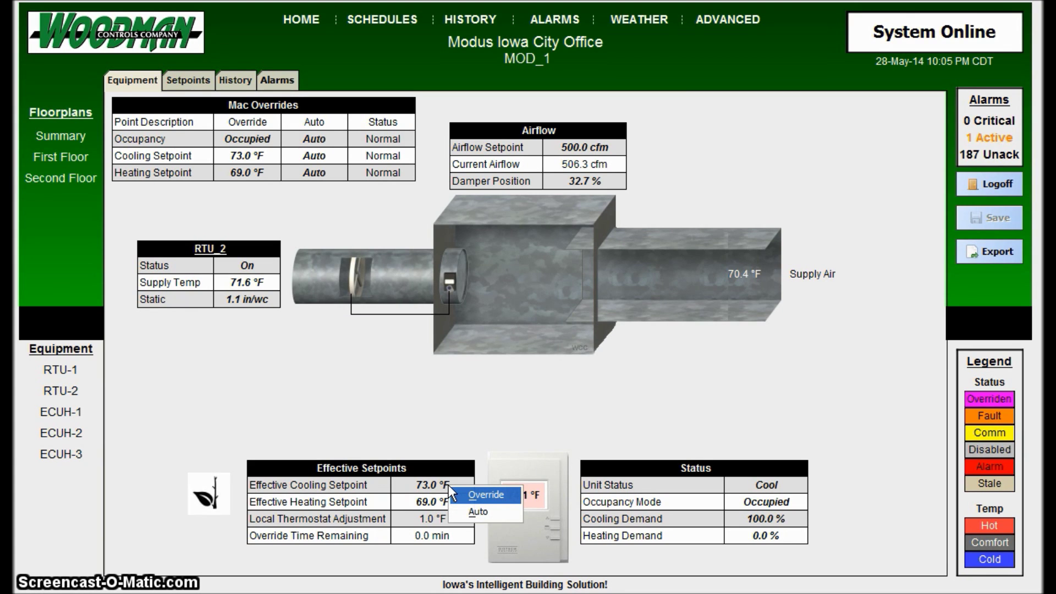
pyautogui.click(424, 404)
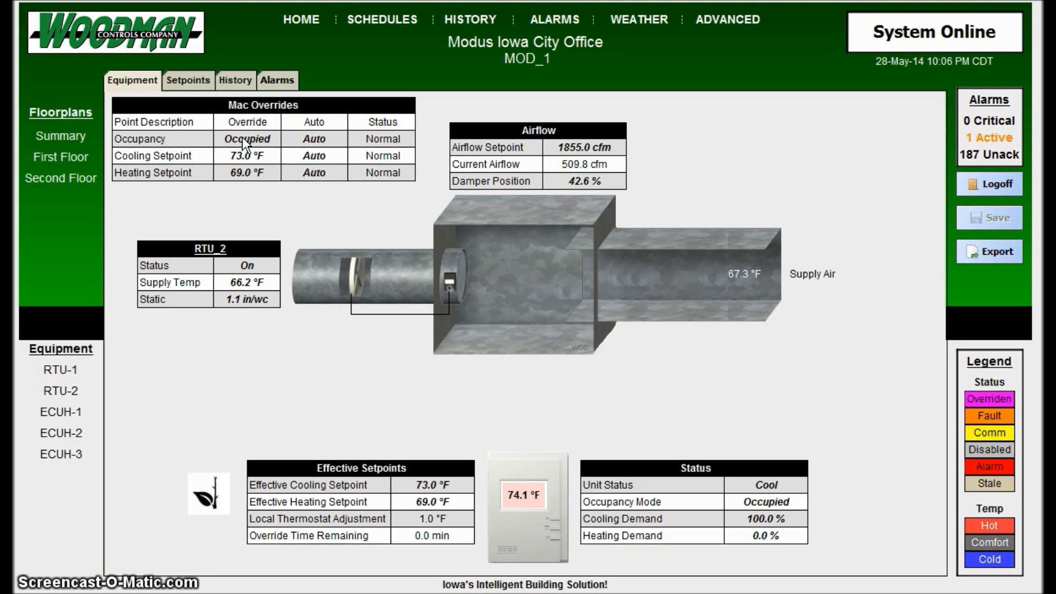
# - Apply a 1 Minute occupancy override on MOD_1, then release it to Auto so status reads Normal
pyautogui.click(242, 139)
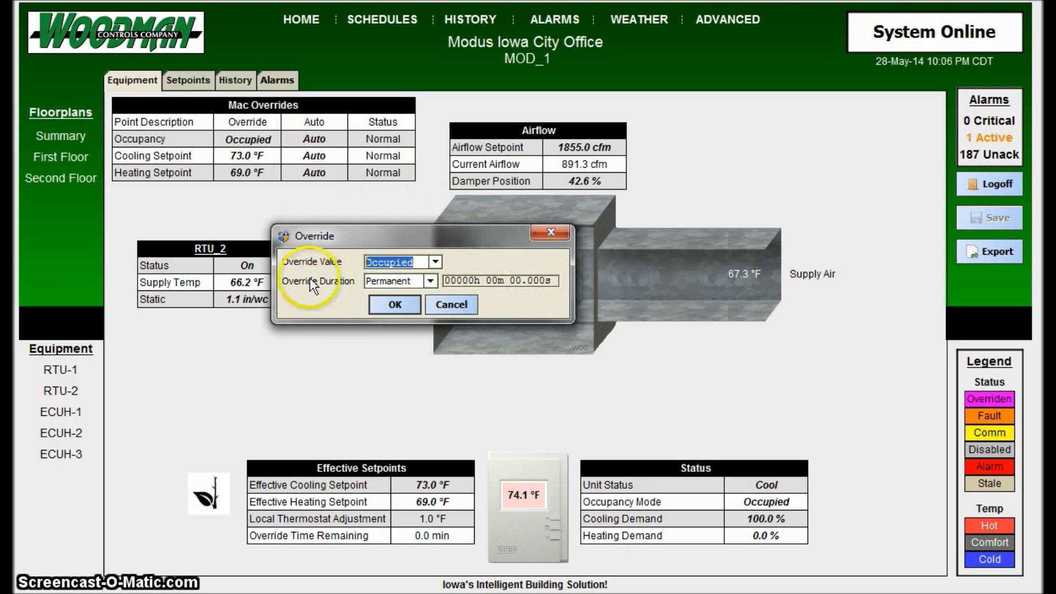
pyautogui.click(431, 281)
pyautogui.click(388, 312)
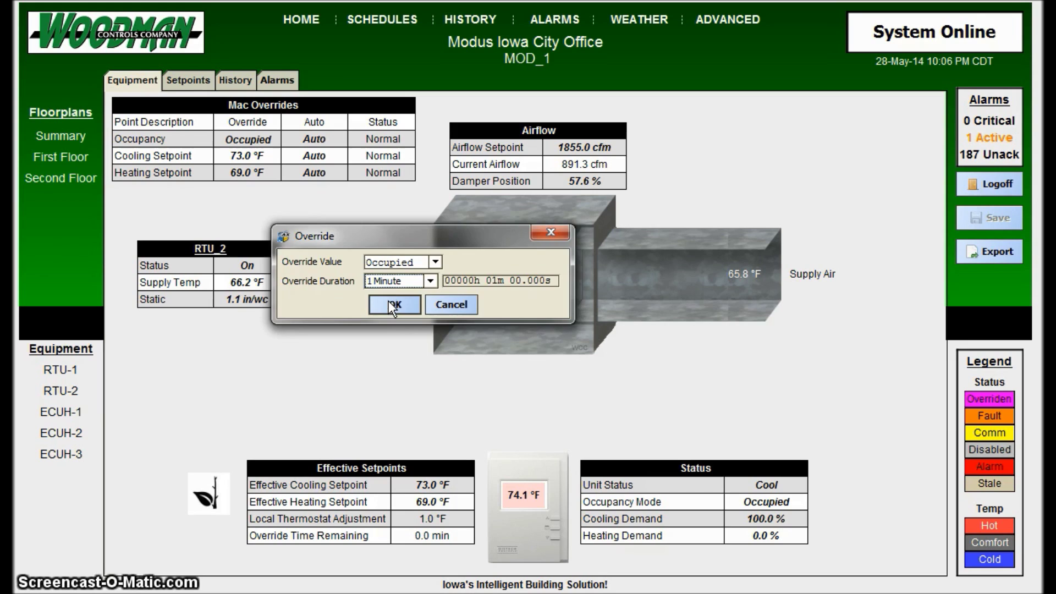
pyautogui.click(389, 301)
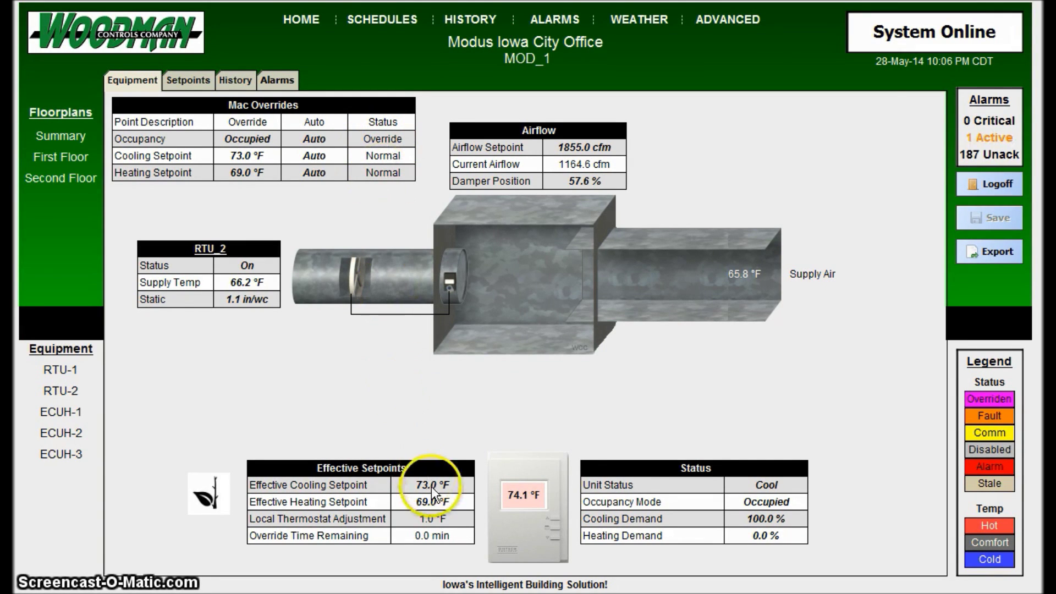
pyautogui.click(319, 138)
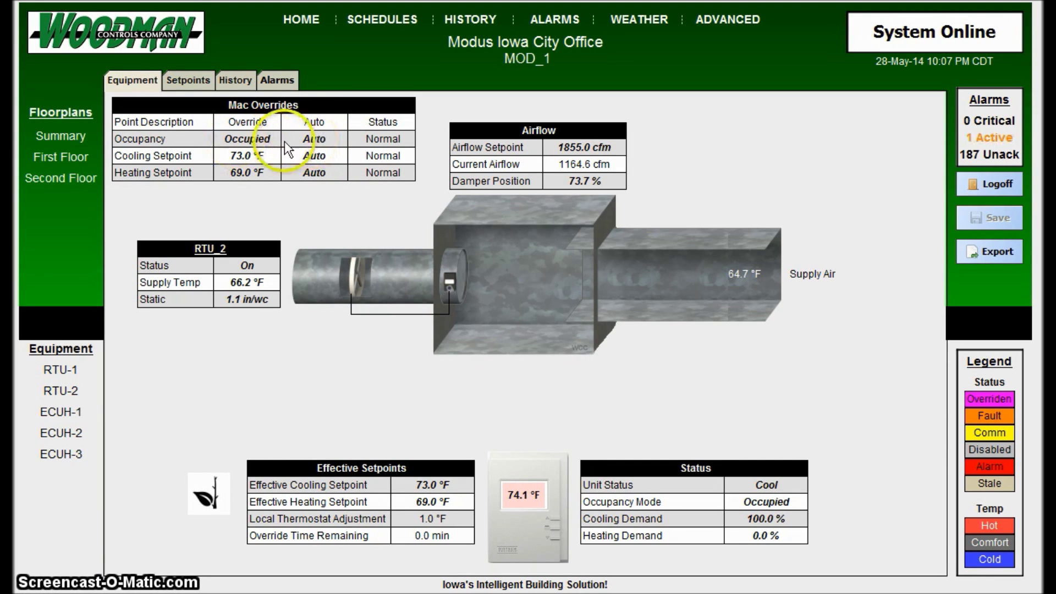
# - Override MOD_1's Effective Cooling Setpoint at 73.0 °F for 1 Minute
pyautogui.rightClick(427, 483)
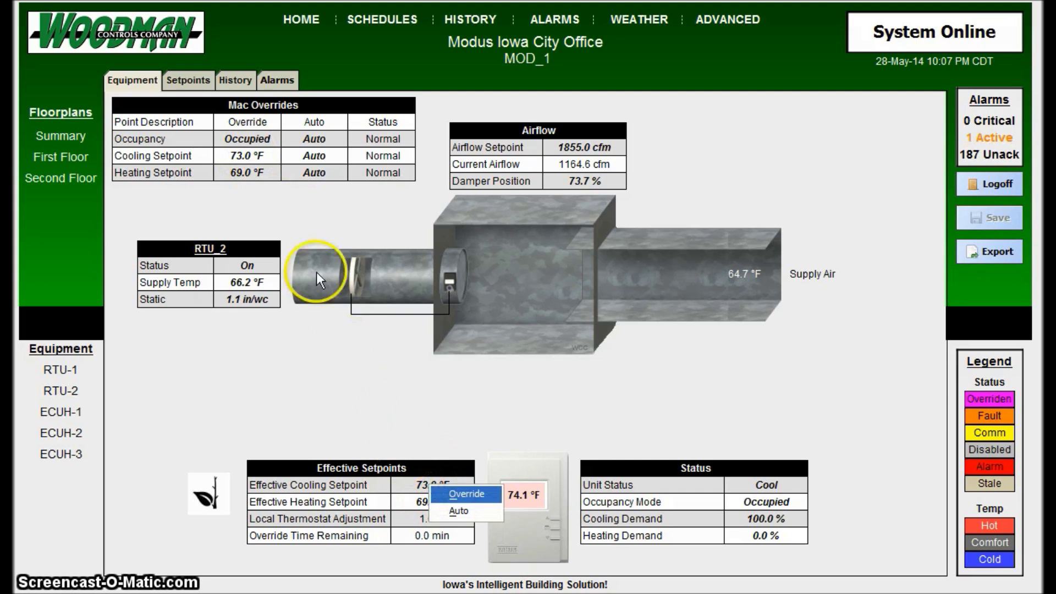
pyautogui.click(243, 150)
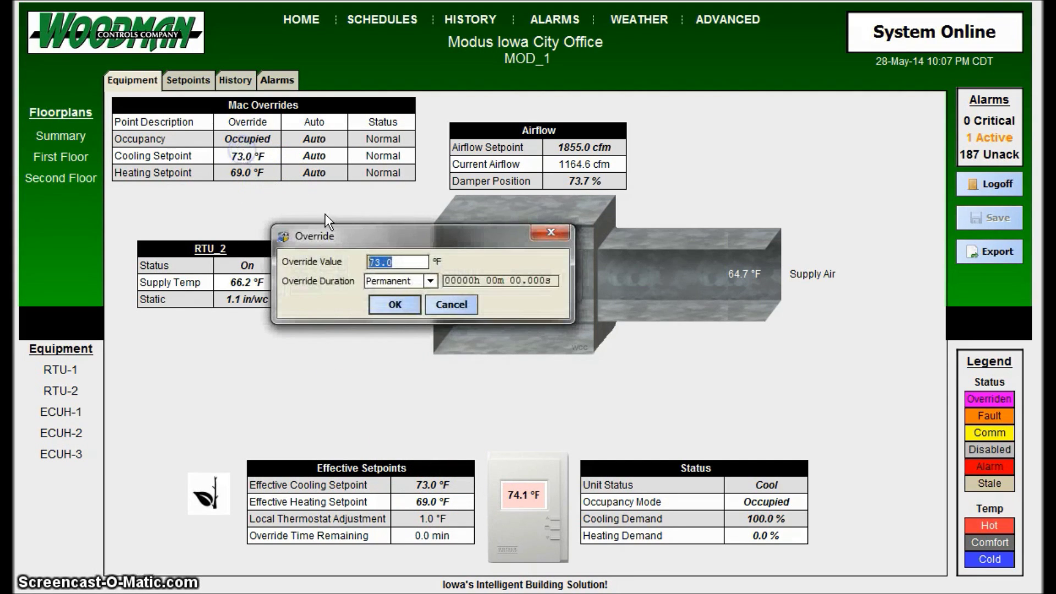
pyautogui.click(431, 281)
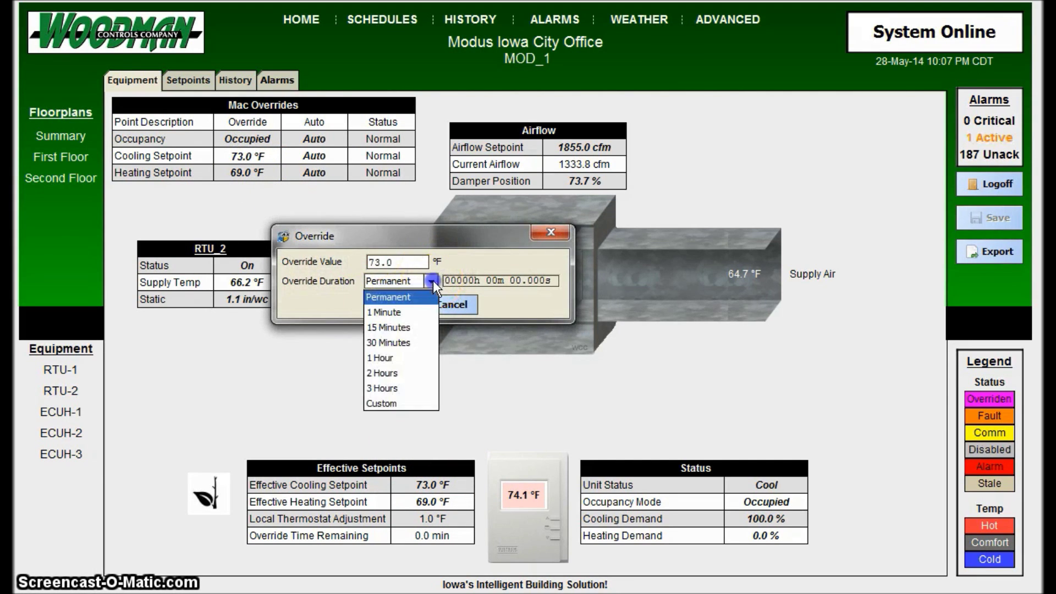
pyautogui.click(397, 312)
pyautogui.click(396, 305)
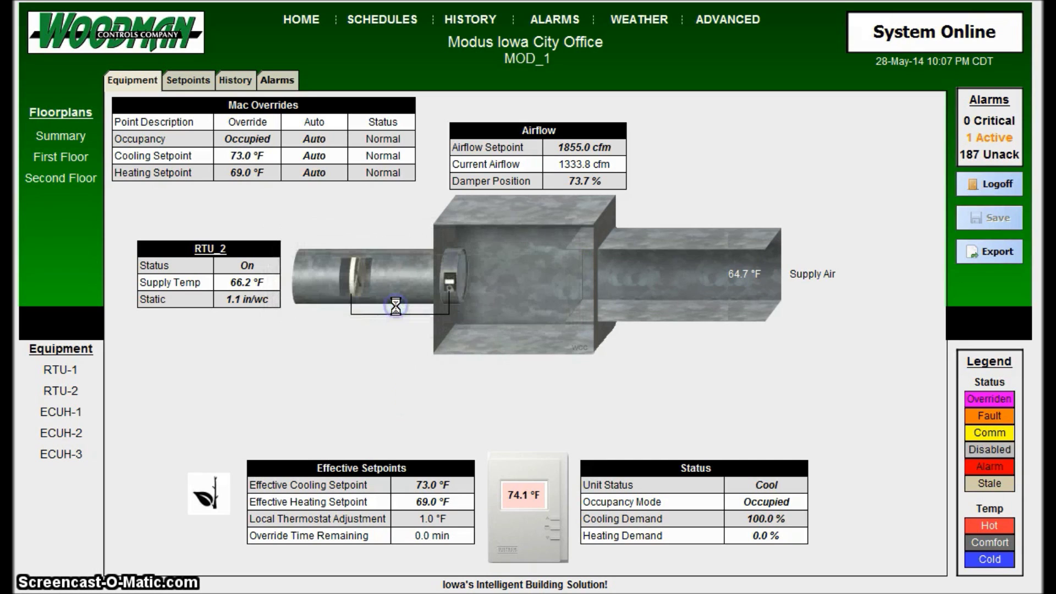
pyautogui.click(472, 487)
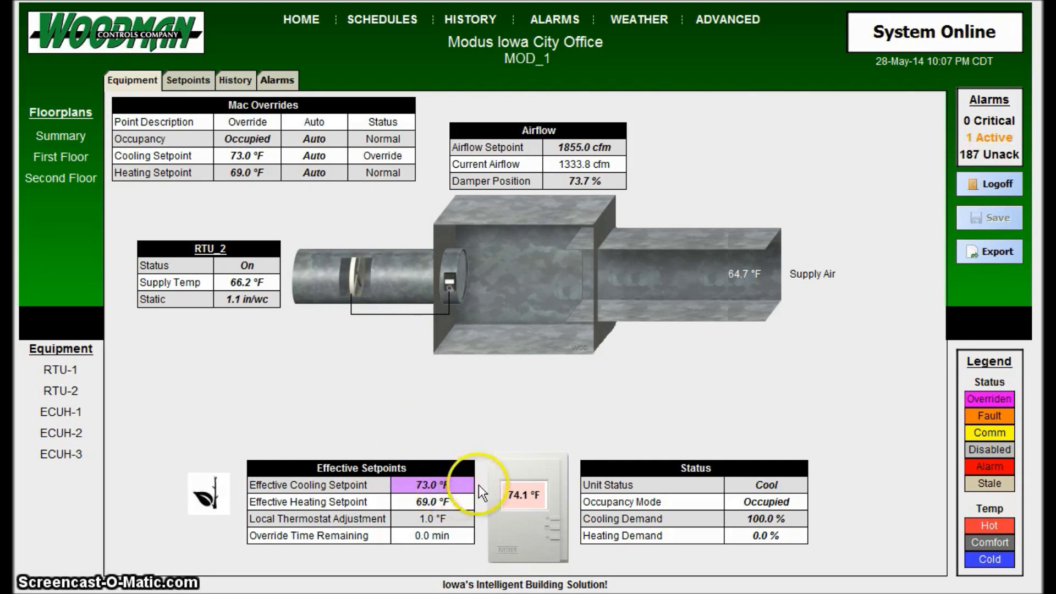